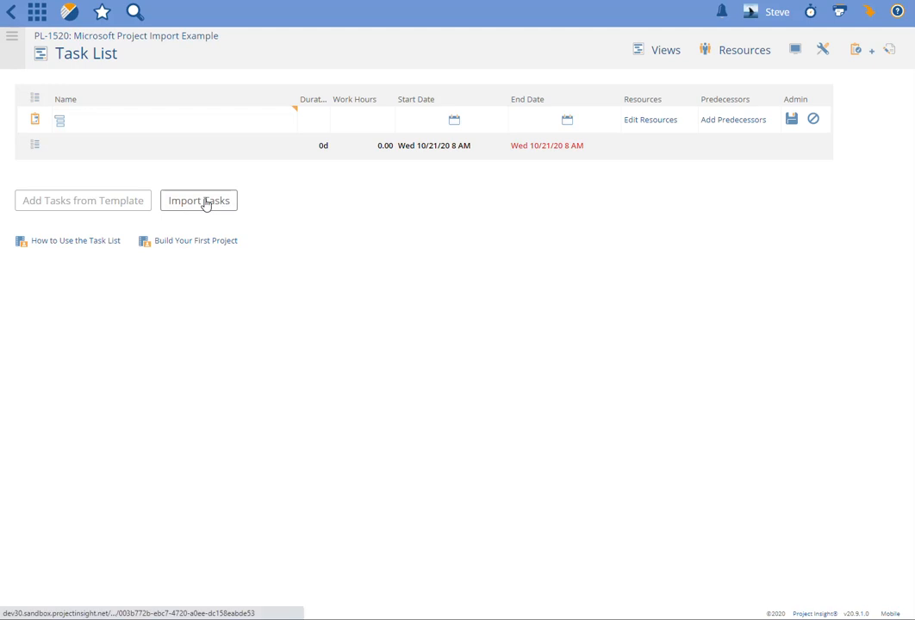
Step: Start a task import from Microsoft Project and choose SoftwareDevelopment.xml as the source file
click(205, 202)
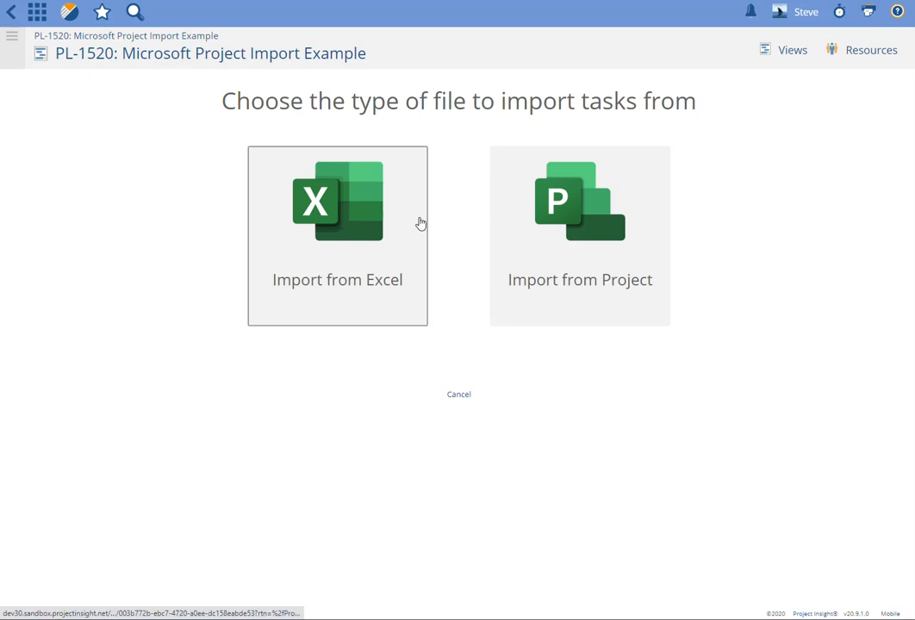
click(641, 241)
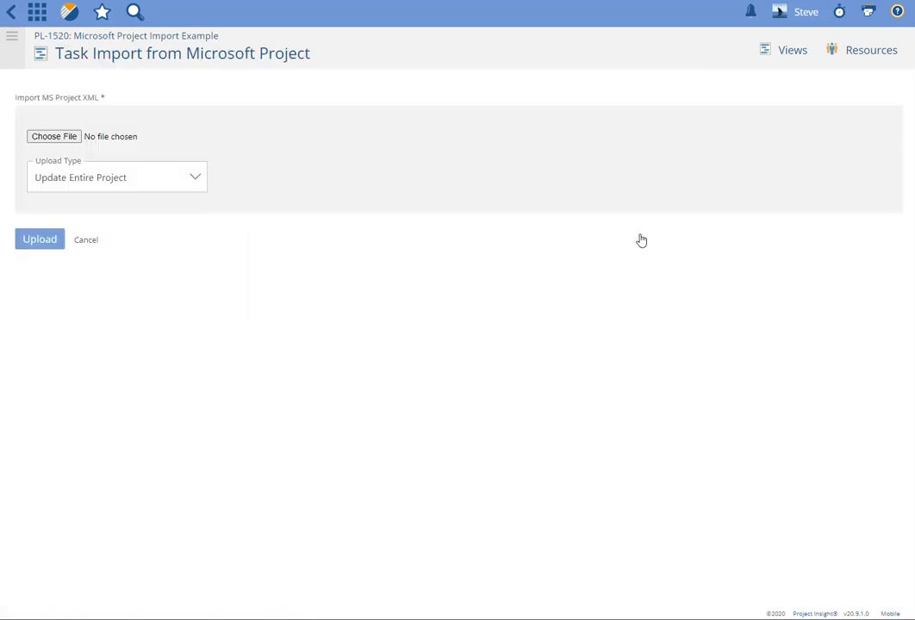
click(62, 140)
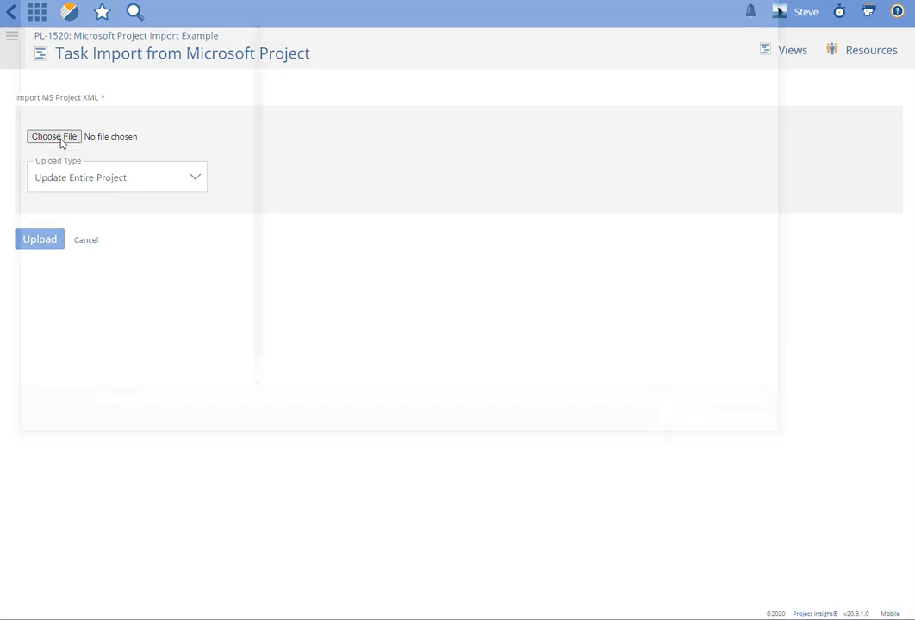
click(323, 58)
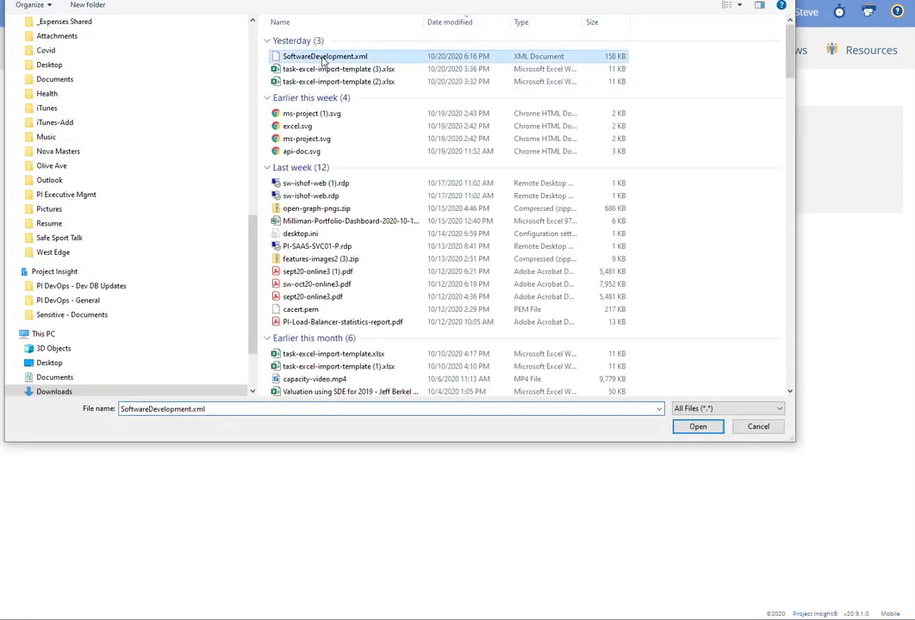
click(697, 427)
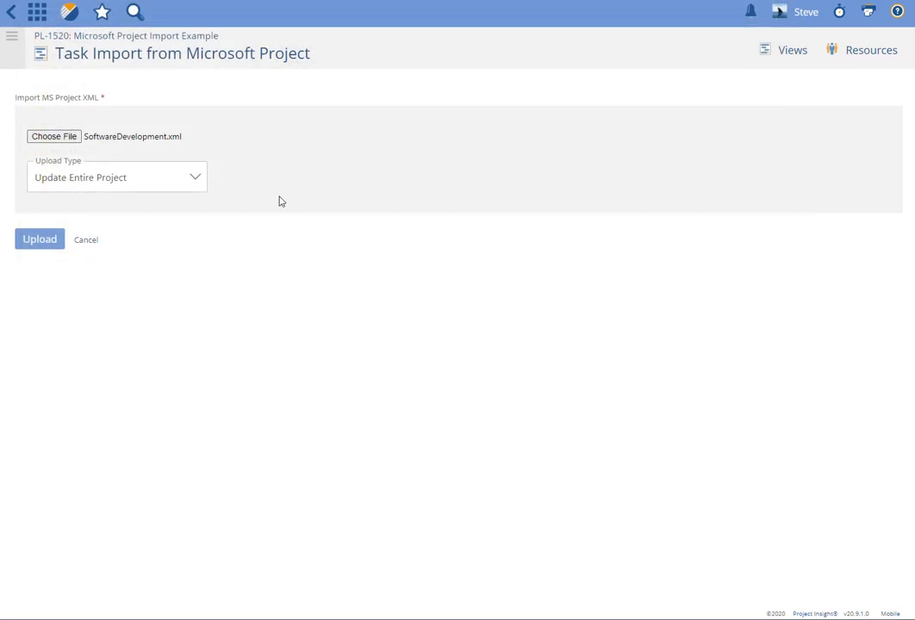
Step: Upload the chosen XML file with the upload type Update Entire Project
click(197, 180)
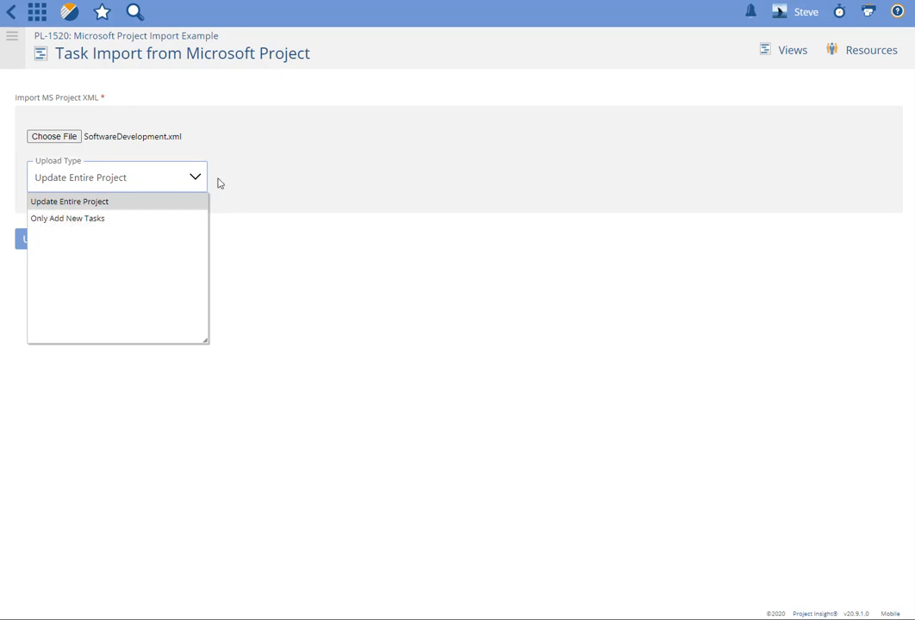
click(99, 207)
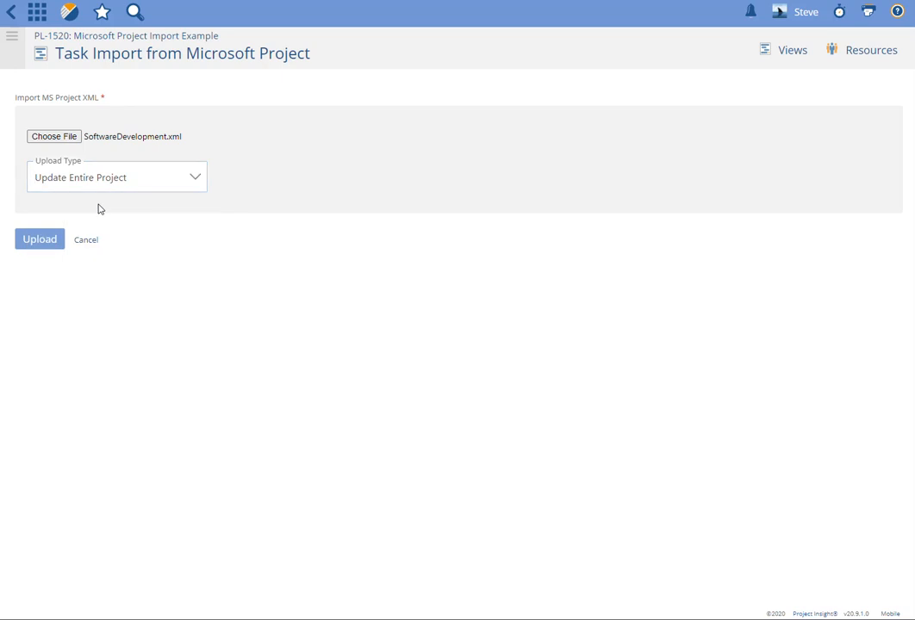
click(40, 240)
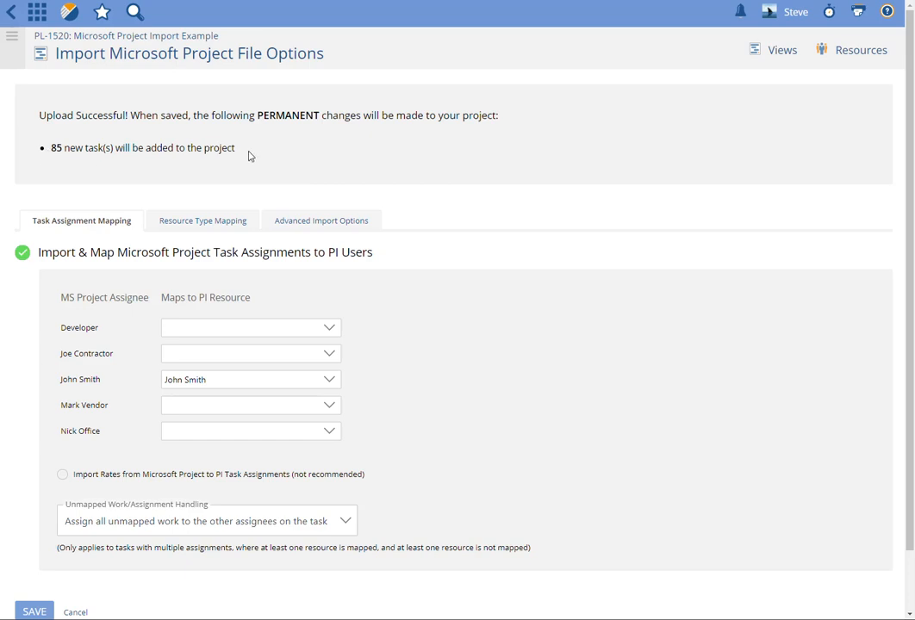
Step: Map the contractor among the MS Project assignees to a matching PI resource from the user list
scroll(532, 172, down, 1)
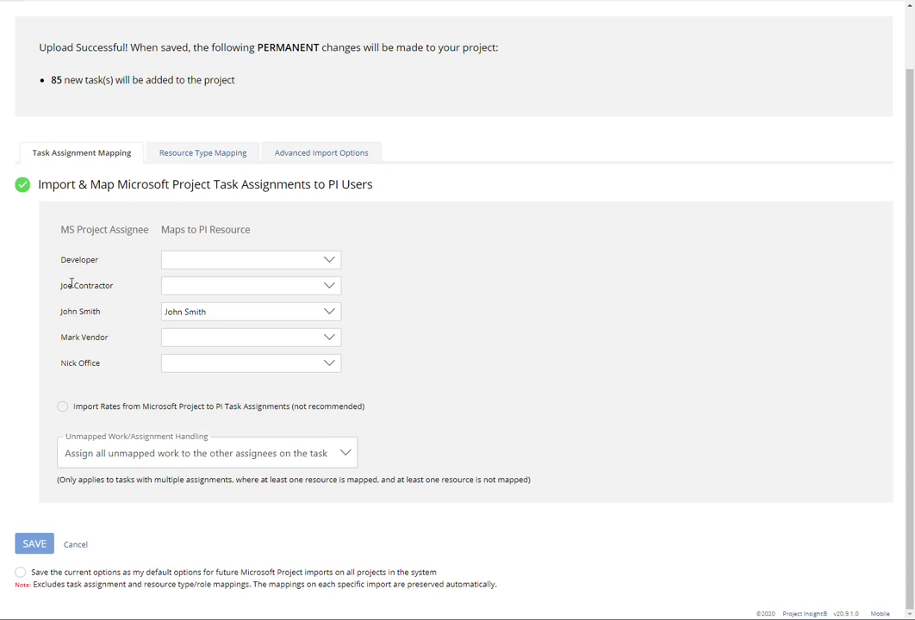
click(200, 290)
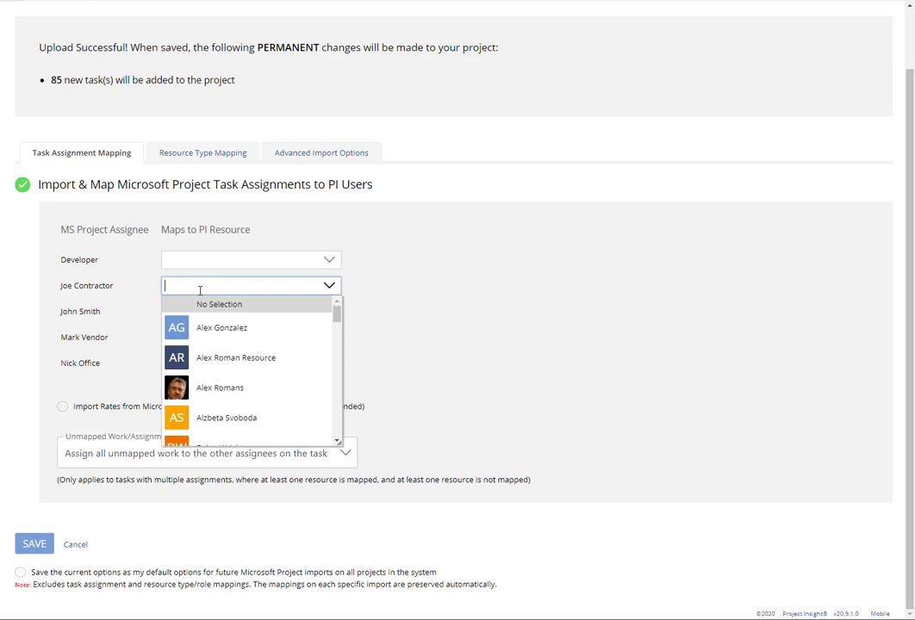
scroll(235, 347, down, 3)
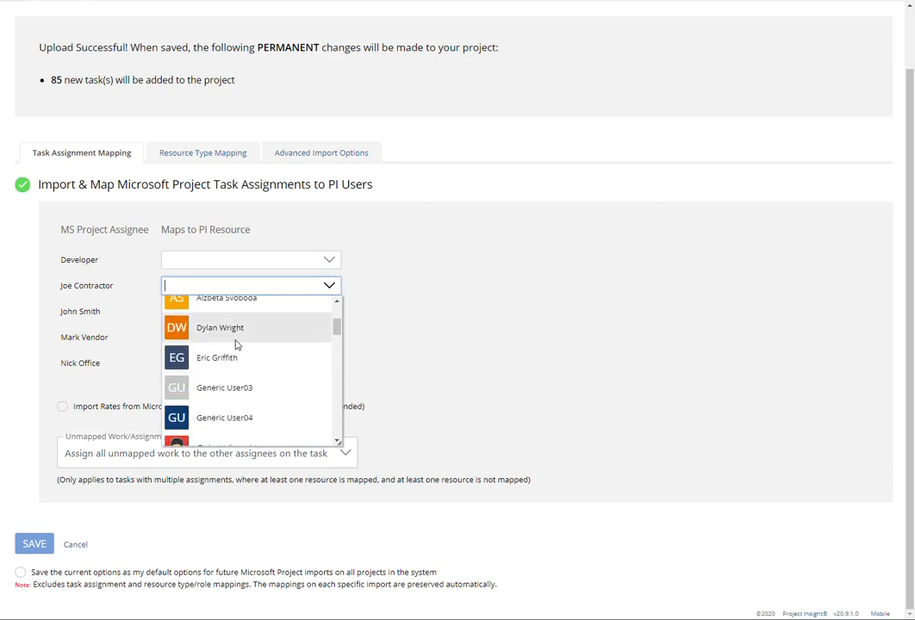
scroll(243, 356, down, 3)
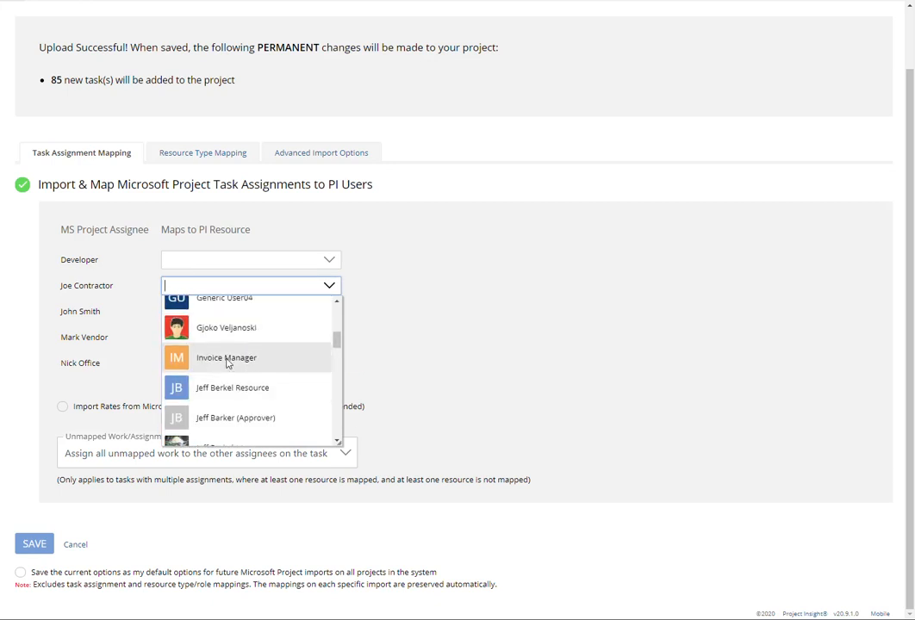
click(231, 326)
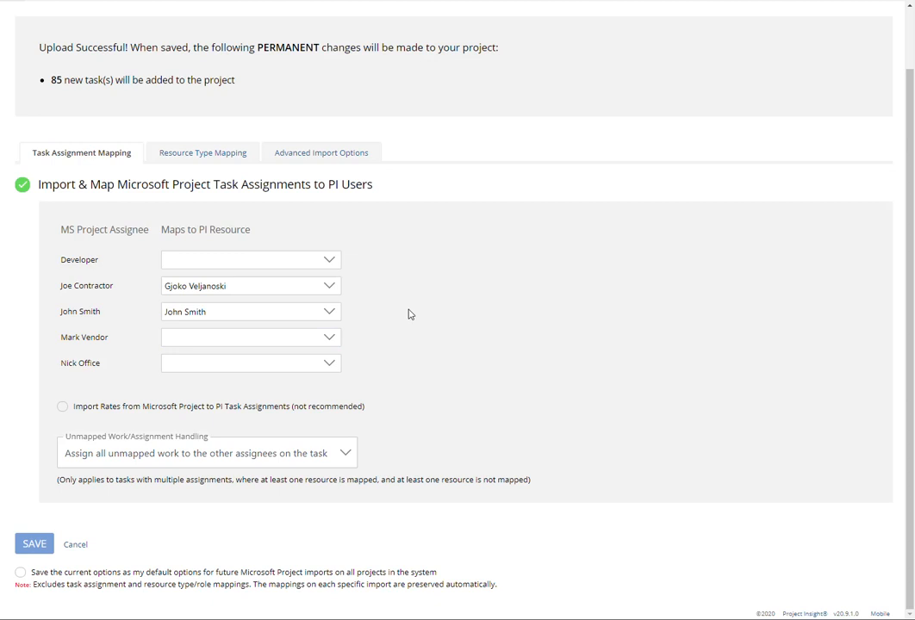
Step: Map the vendor and office assignees from MS Project to PI resources
click(181, 338)
scroll(289, 366, down, 3)
scroll(290, 365, down, 5)
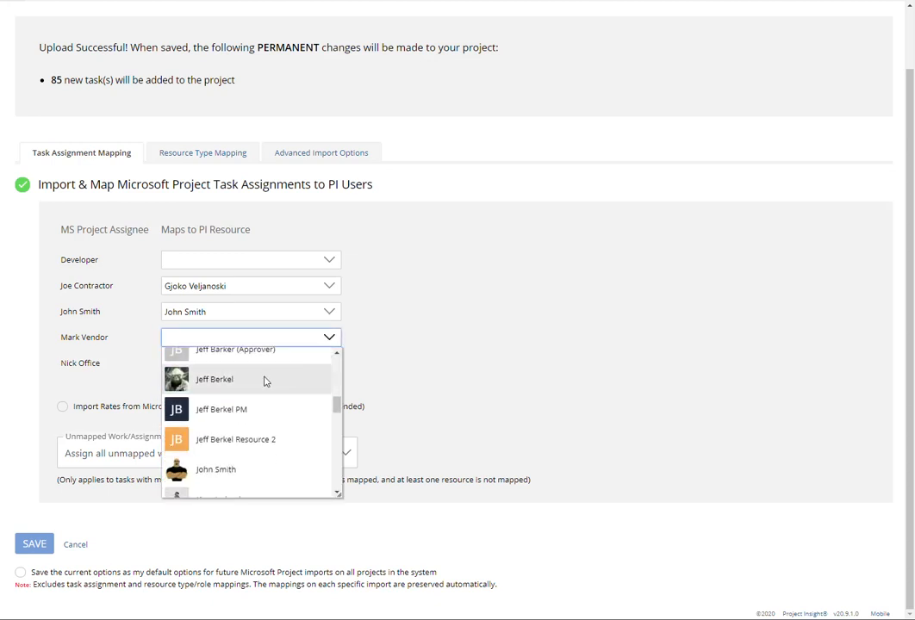
click(288, 372)
click(198, 366)
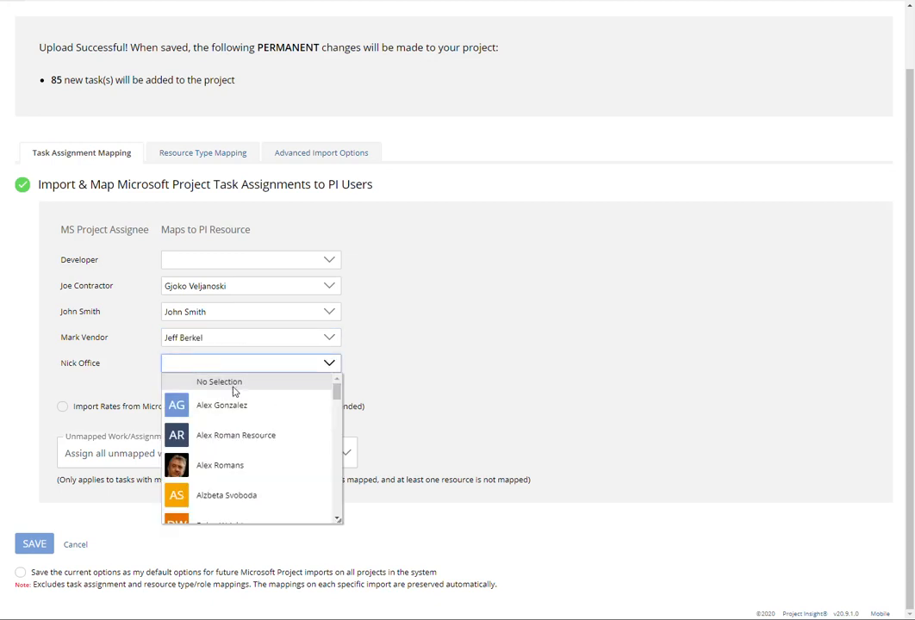
text(Ste)
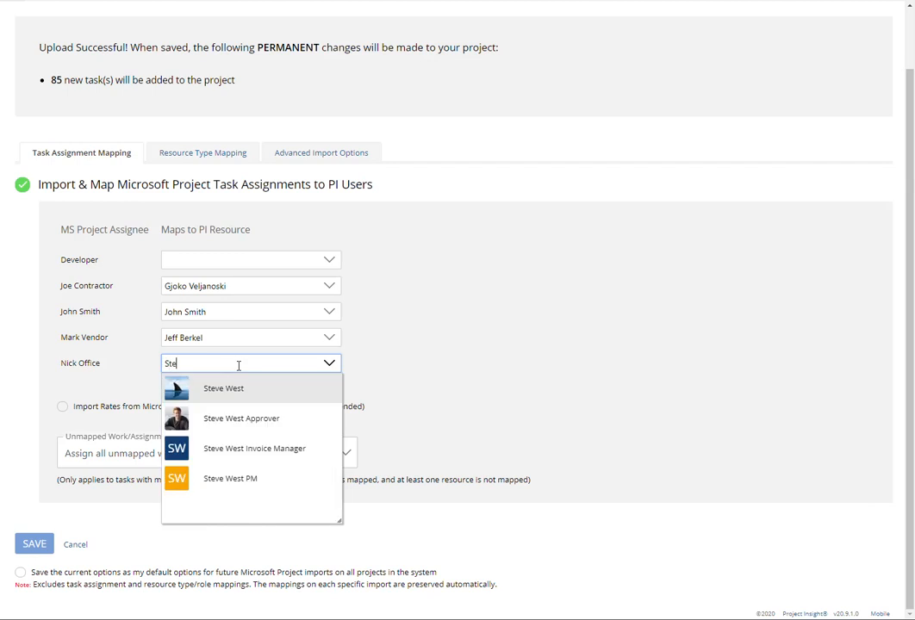
click(199, 384)
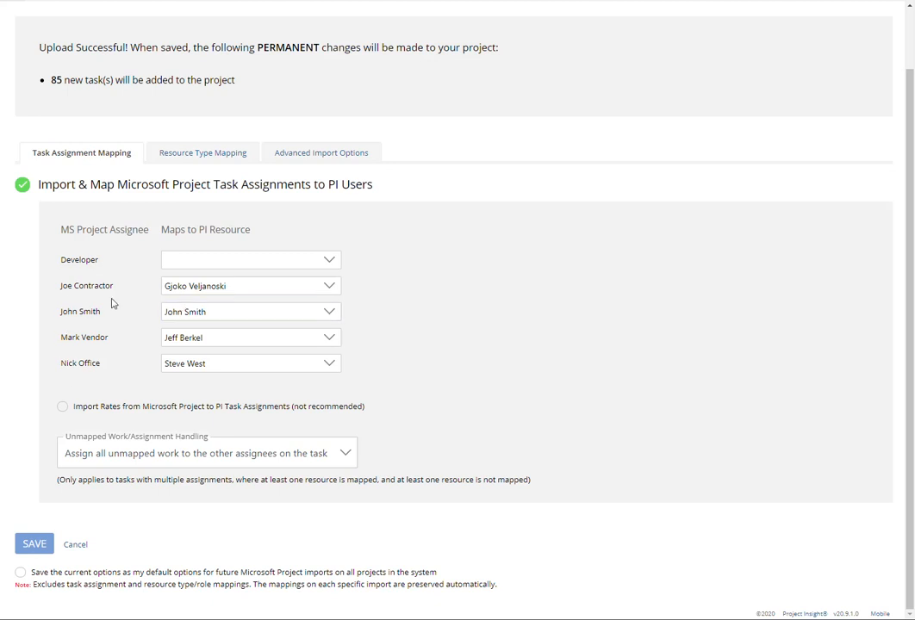
Step: Try importing Microsoft Project rates and assigning unmapped work using a default user mapping, then restore both original settings
click(103, 412)
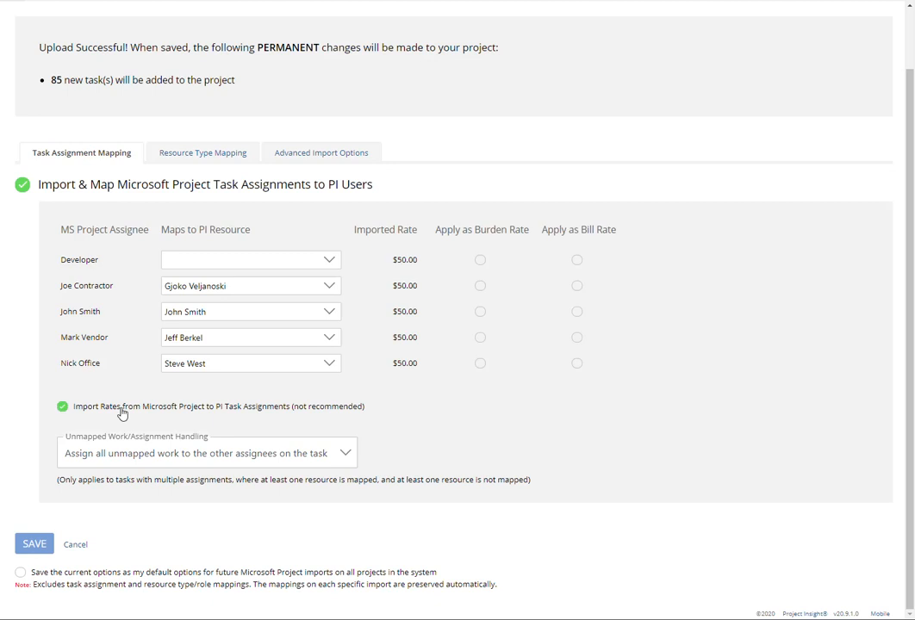
click(187, 414)
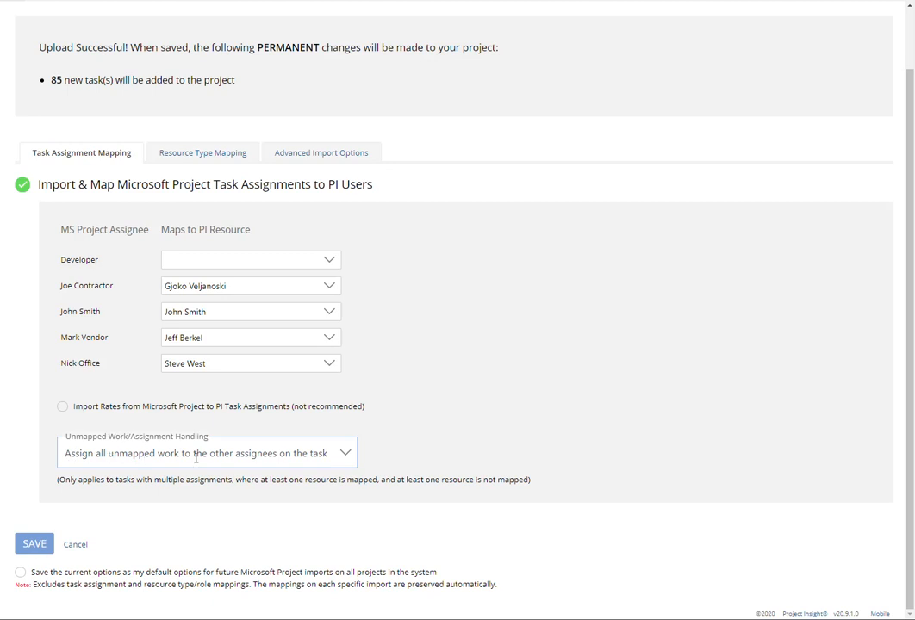
click(344, 454)
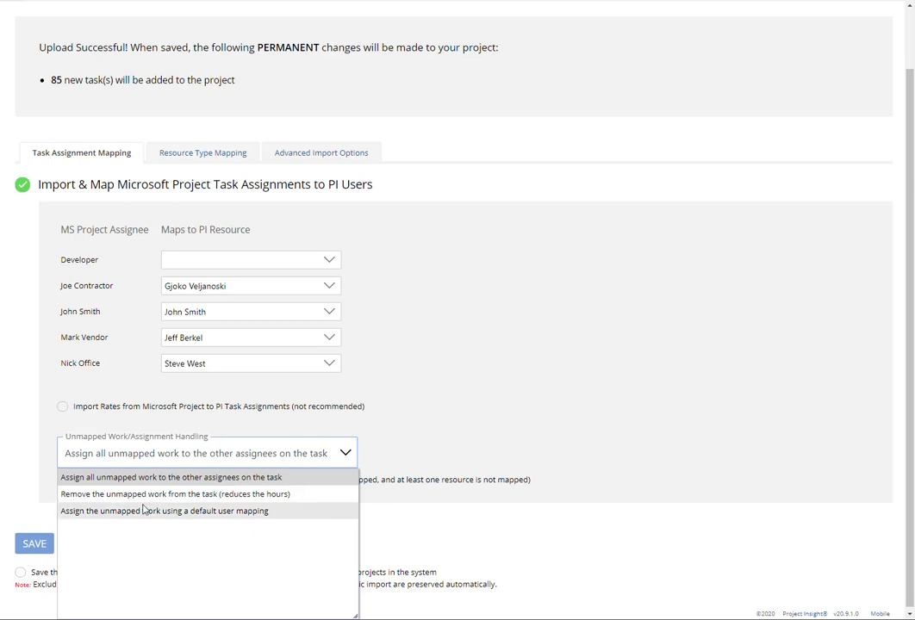
click(109, 511)
click(469, 449)
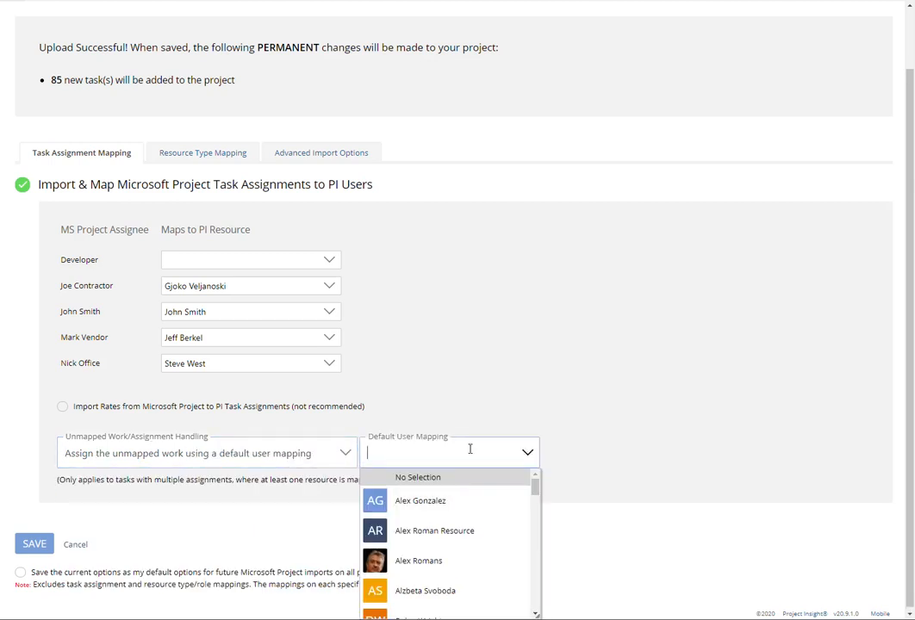
click(441, 498)
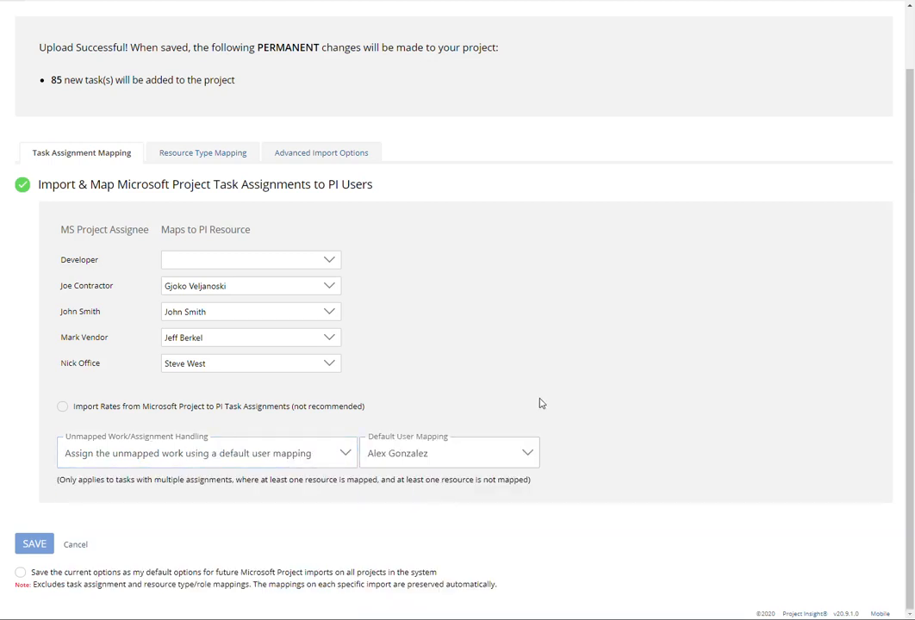
click(345, 454)
click(331, 476)
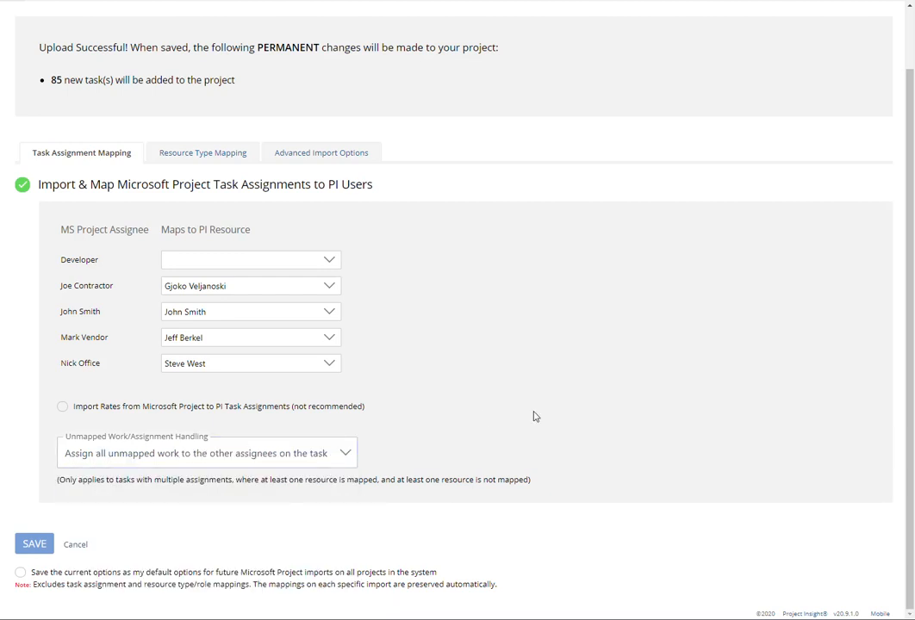
Step: Disable importing and mapping Microsoft Project task assignments to PI resource types
click(220, 161)
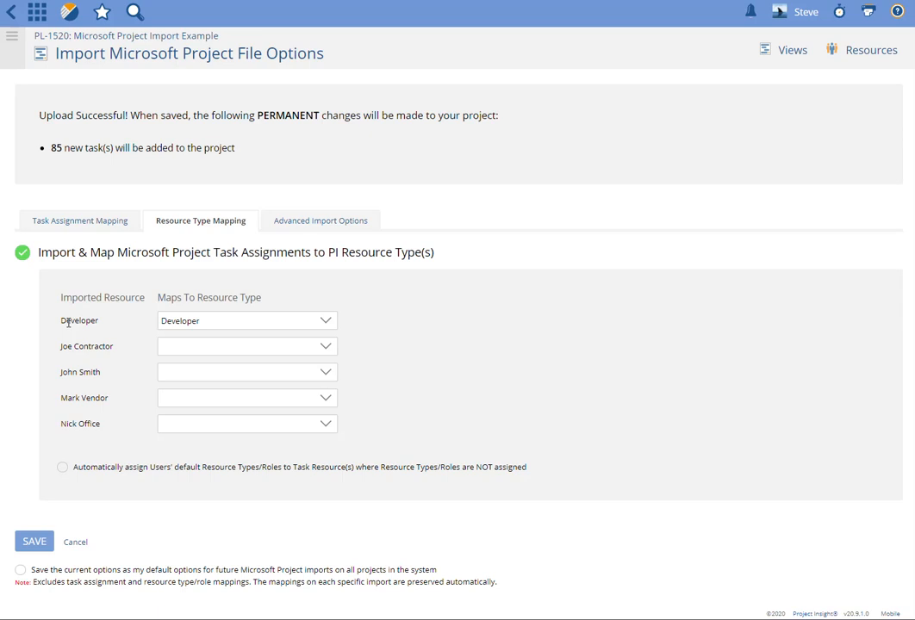
click(78, 255)
Step: Try the advanced task options for importing % Complete values, actual start and end dates, and tasks as new only, leaving all three off
click(306, 226)
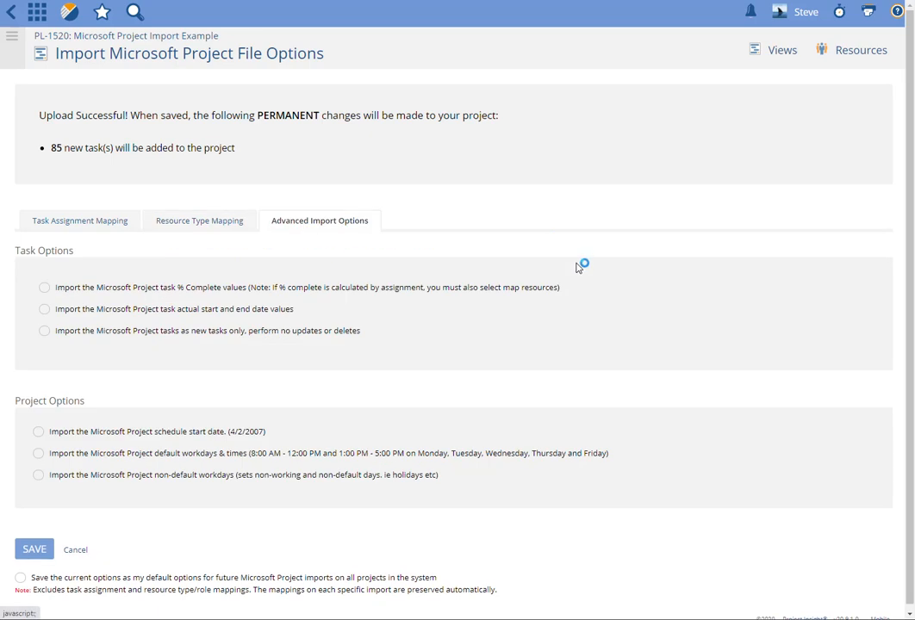
scroll(595, 294, down, 1)
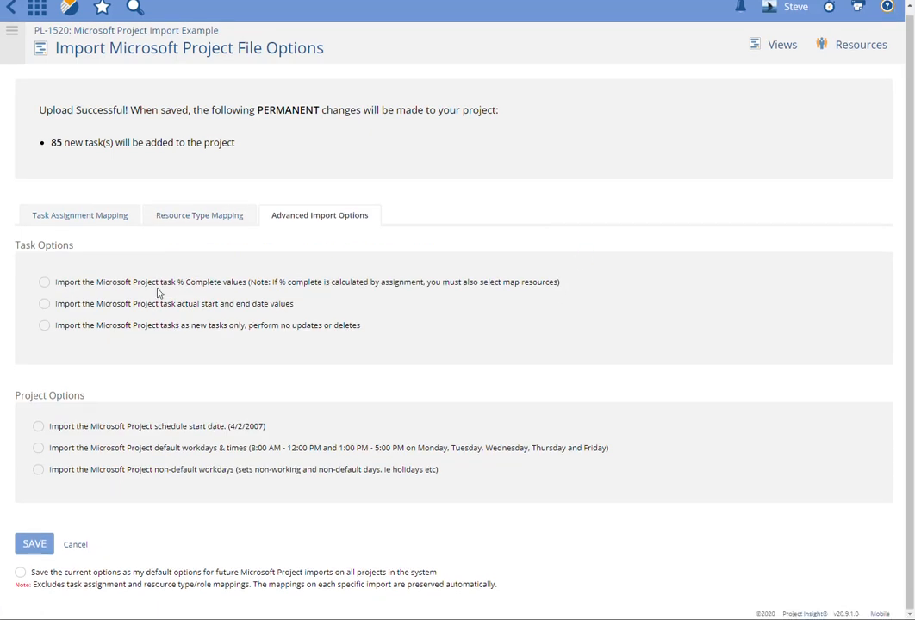
click(62, 289)
click(67, 307)
click(67, 307)
click(73, 285)
click(86, 326)
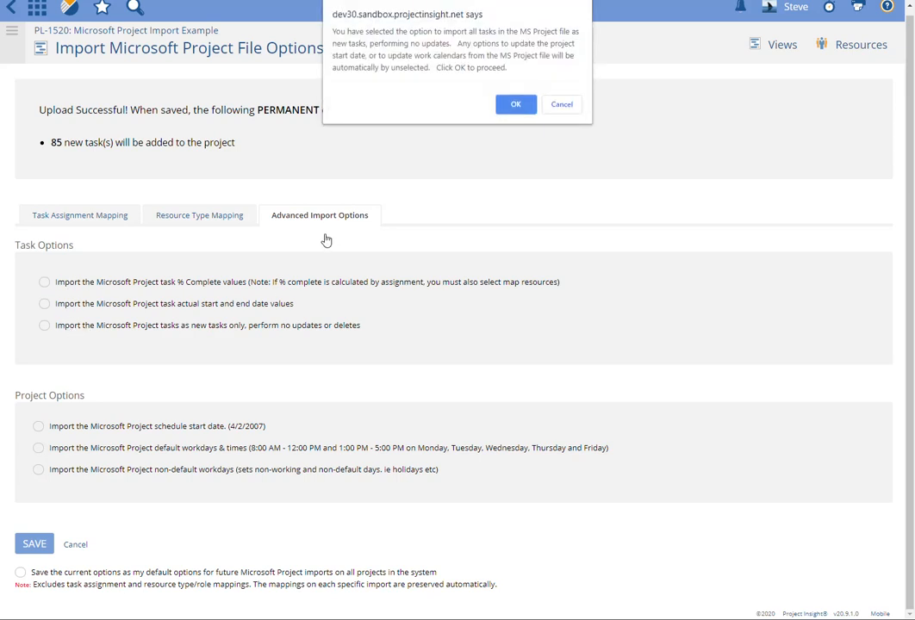
click(558, 104)
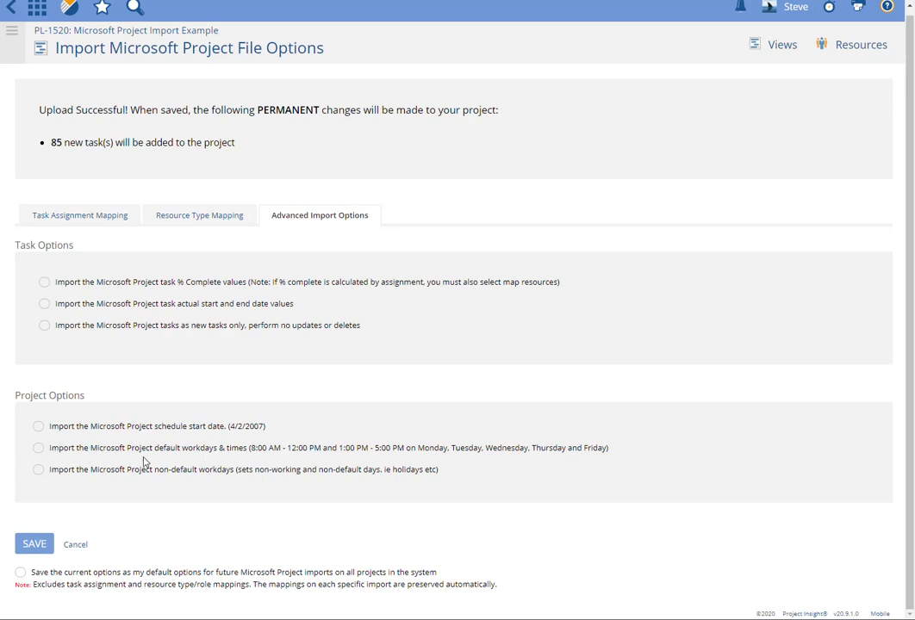
Step: Recheck the task assignment and resource type mappings, and save the import with the current options as defaults for future Microsoft Project imports
click(114, 216)
scroll(357, 370, down, 2)
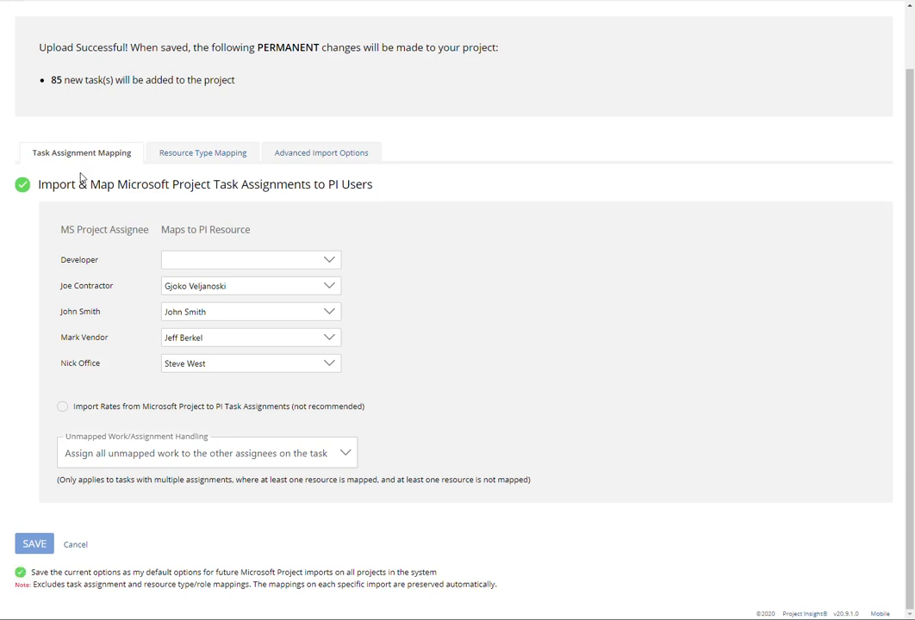
click(183, 154)
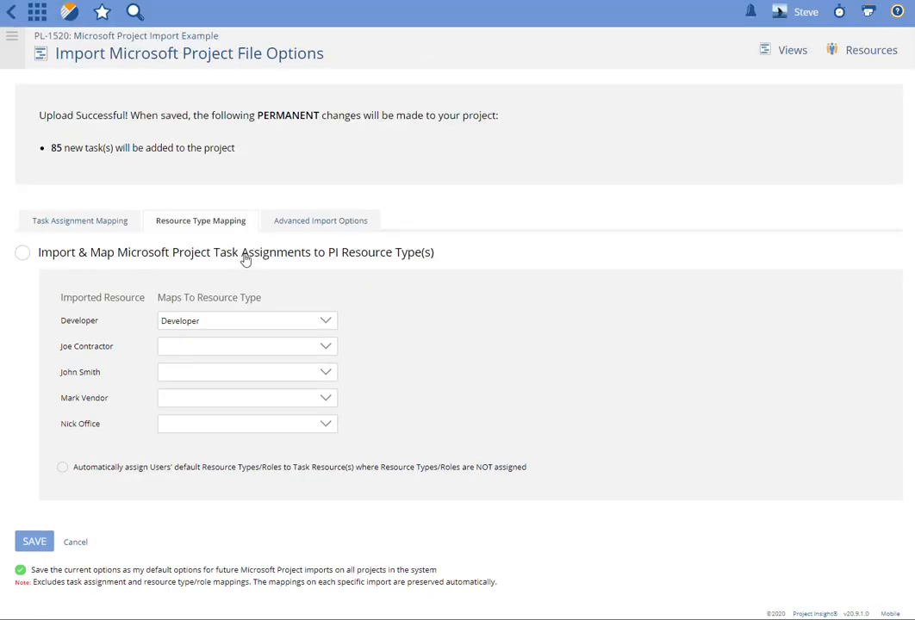
click(125, 224)
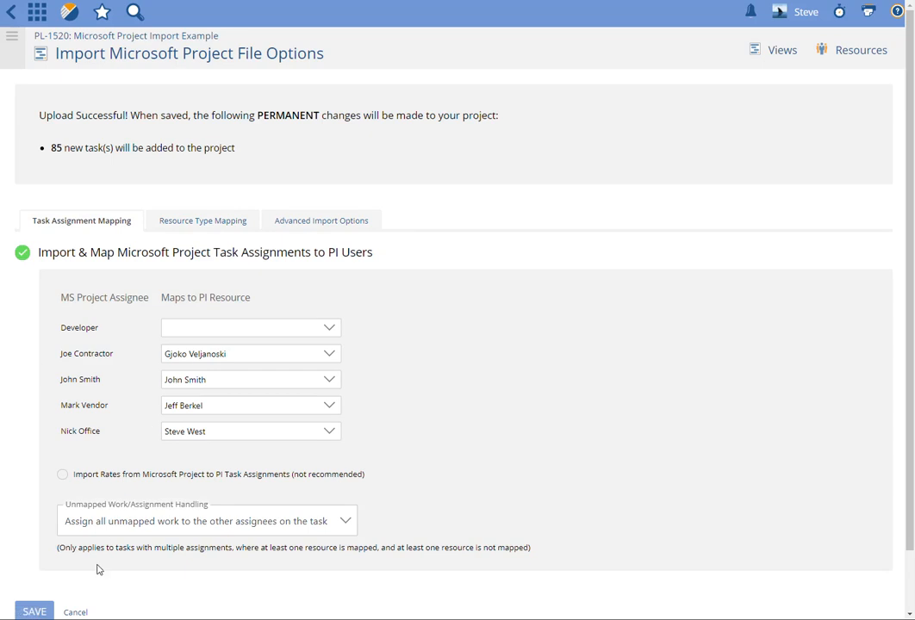
scroll(86, 573, down, 1)
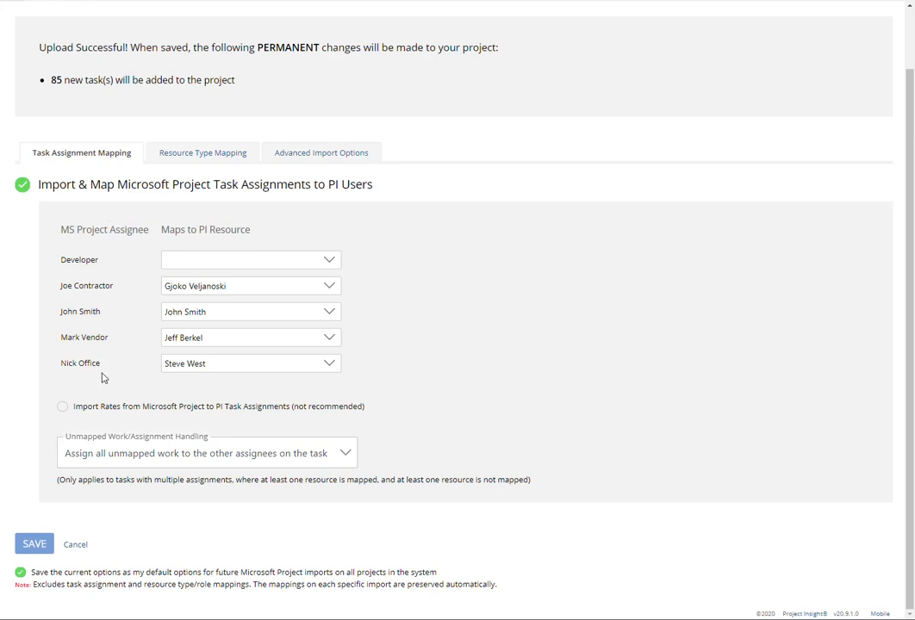
click(250, 156)
click(129, 231)
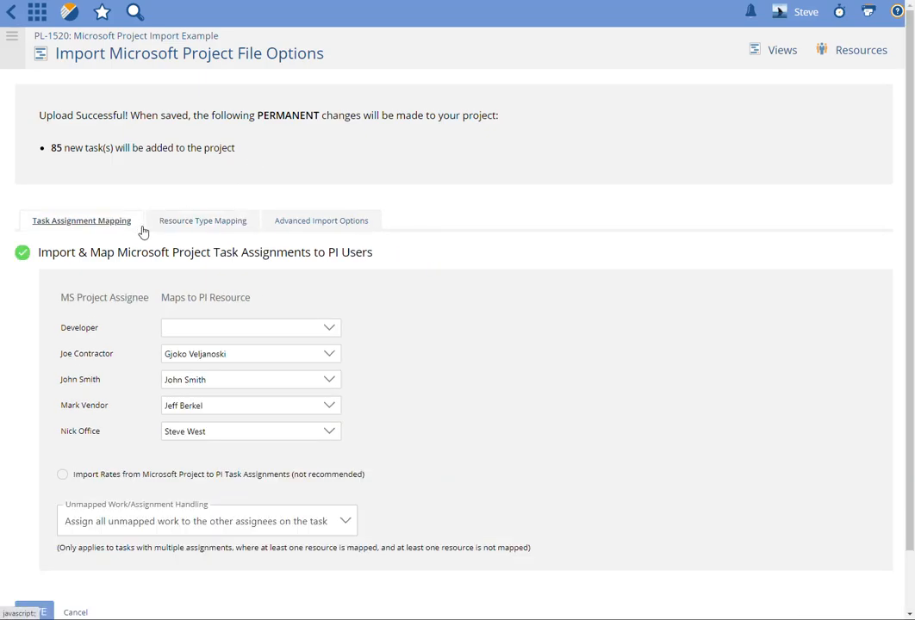
scroll(292, 286, down, 1)
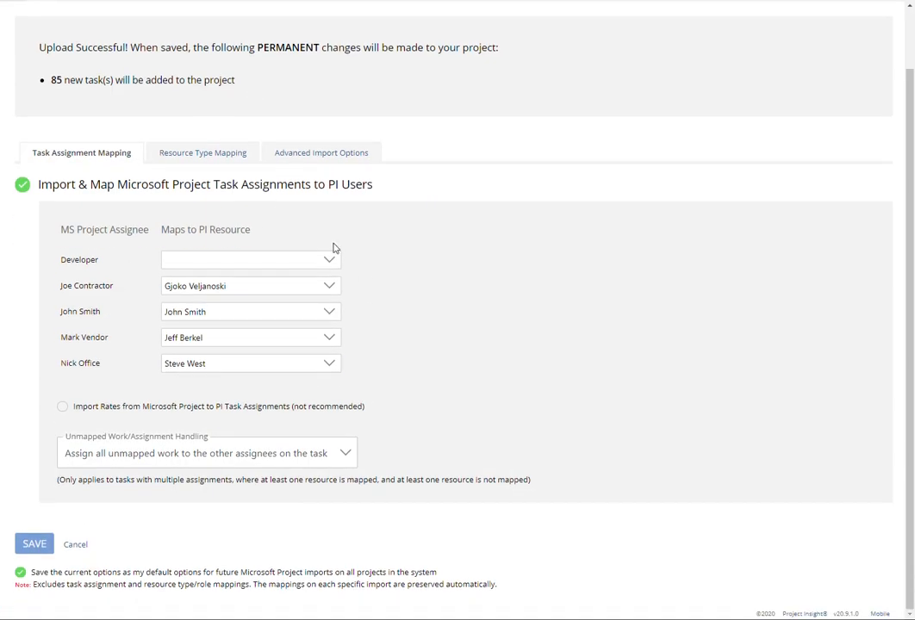
click(41, 546)
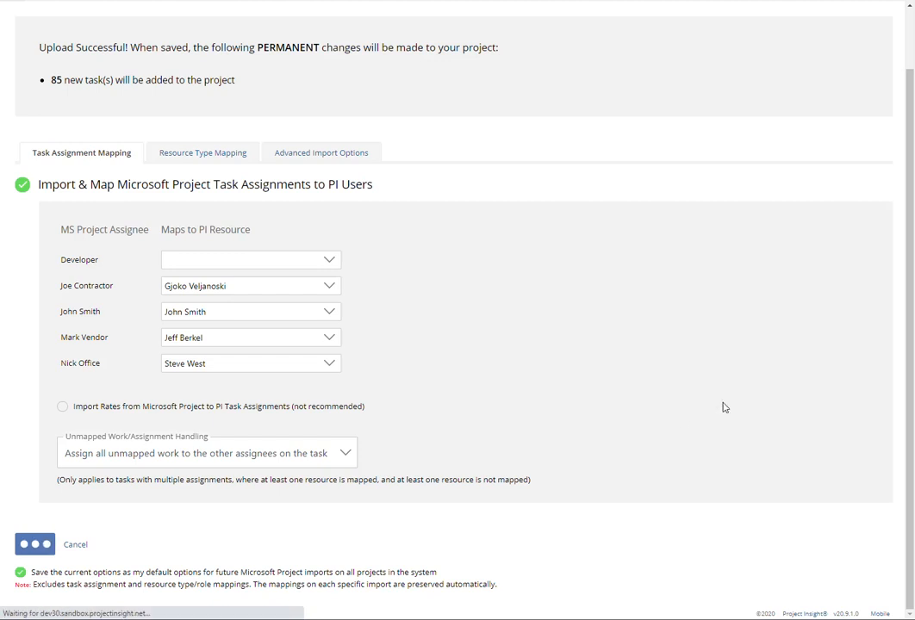